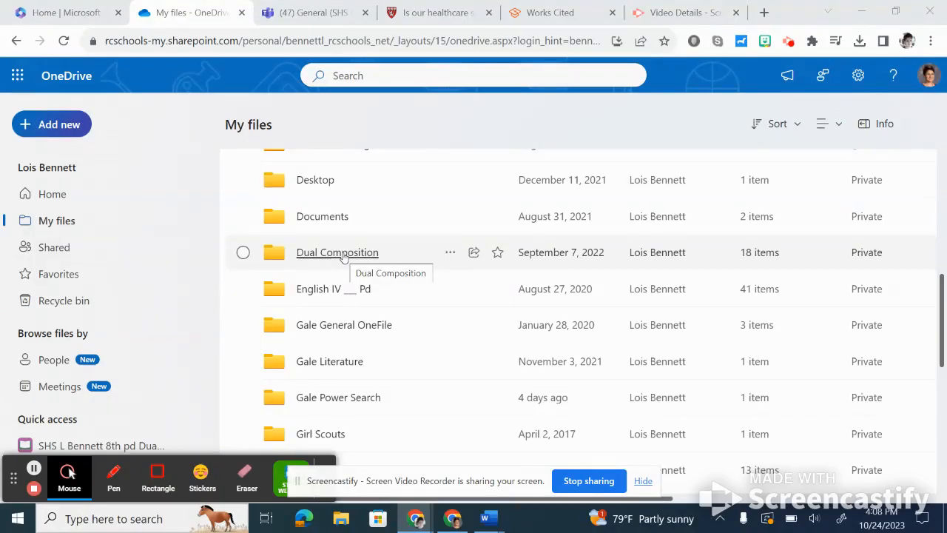
- Create a new Word document in the Dual Composition folder
{"action": "left_click", "coordinate": [342, 252]}
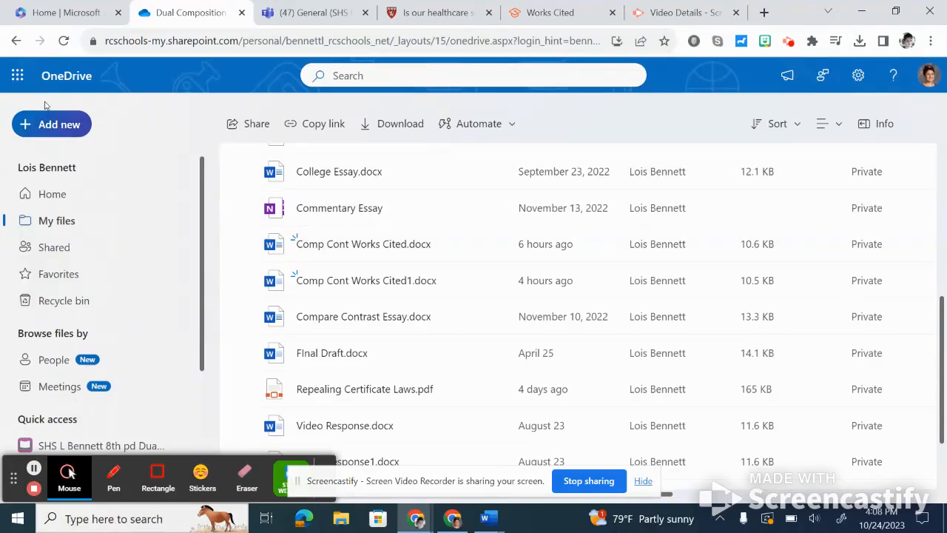
{"action": "left_click", "coordinate": [57, 128]}
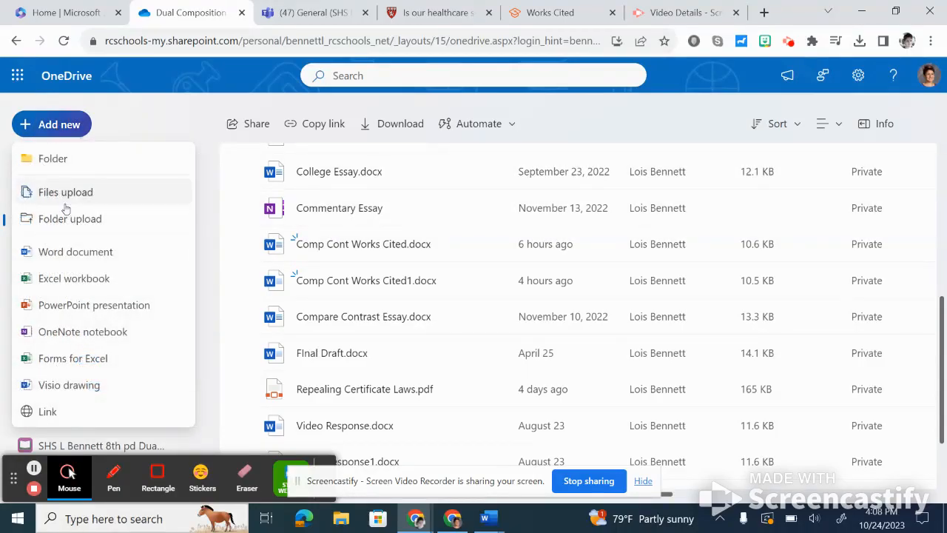
{"action": "left_click", "coordinate": [75, 253]}
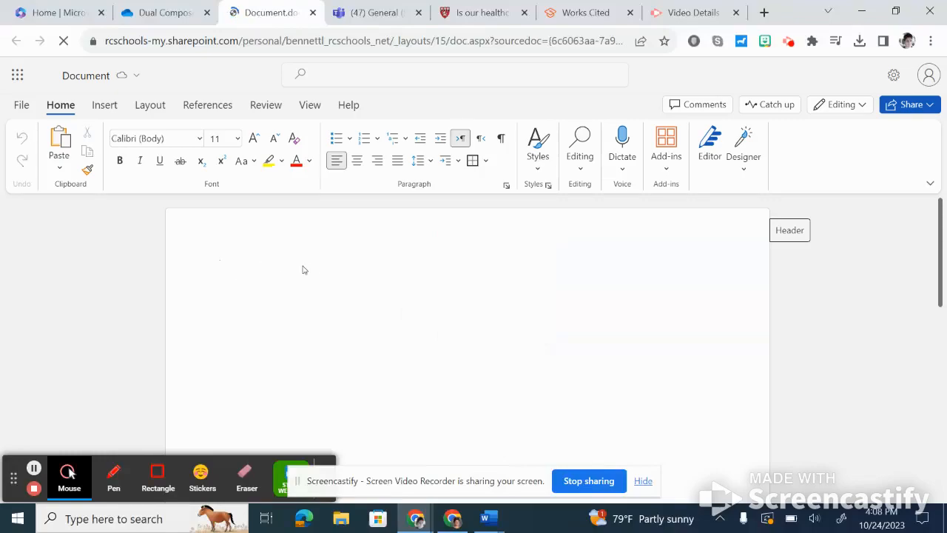
- Set the blank document's font to Times New Roman, size 12
{"action": "left_click", "coordinate": [199, 139]}
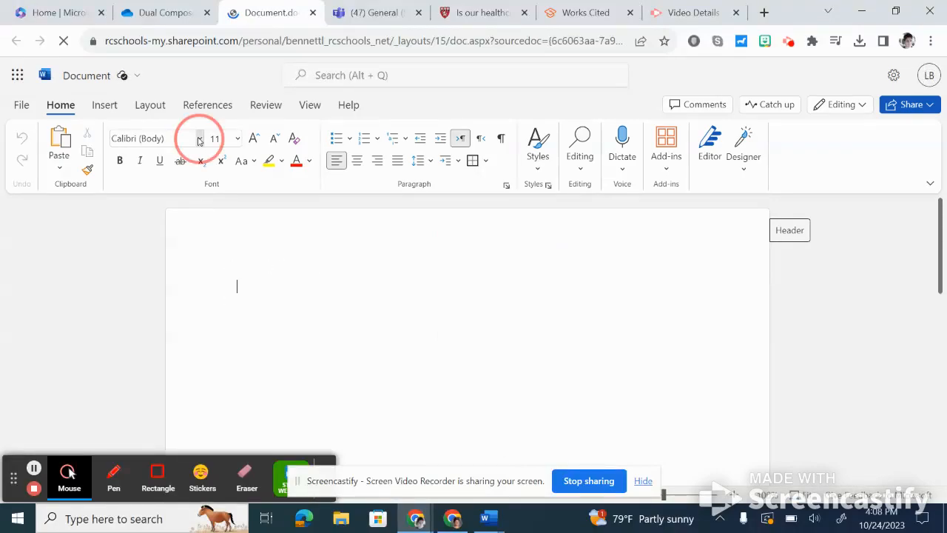
{"action": "left_click", "coordinate": [201, 224]}
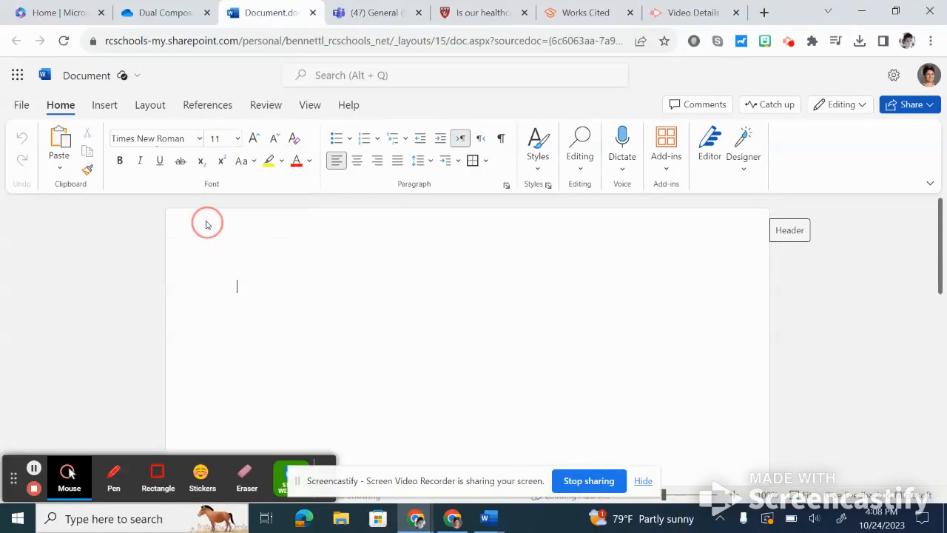
{"action": "left_click", "coordinate": [237, 138]}
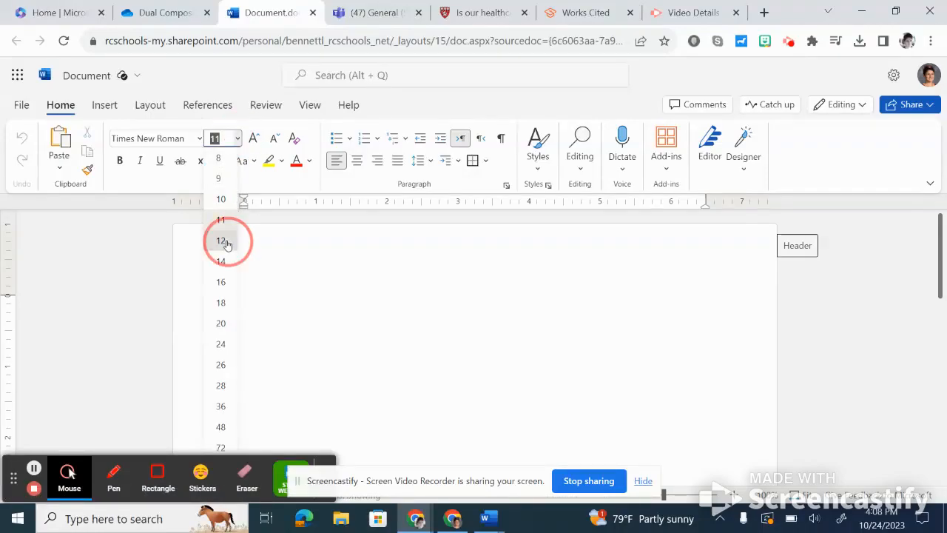
{"action": "left_click", "coordinate": [226, 241]}
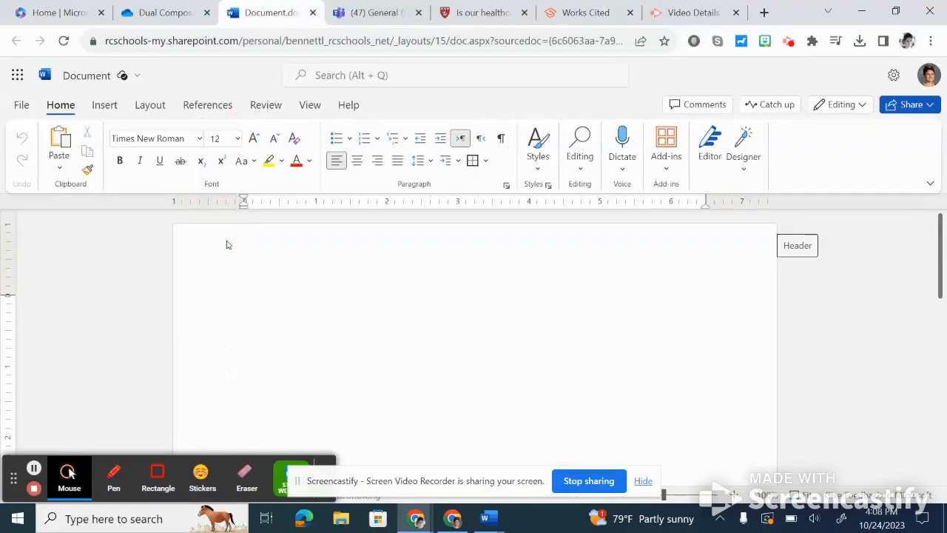
- Set the paragraph line spacing to Double and the spacing after to 0 pt
{"action": "left_click", "coordinate": [506, 185]}
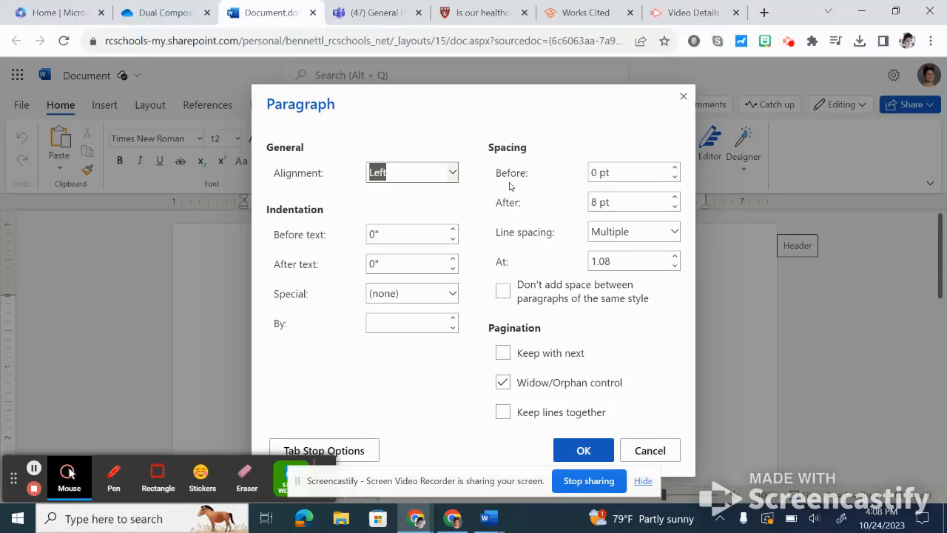
{"action": "left_click", "coordinate": [675, 231]}
{"action": "left_click", "coordinate": [617, 300]}
{"action": "left_click", "coordinate": [606, 202]}
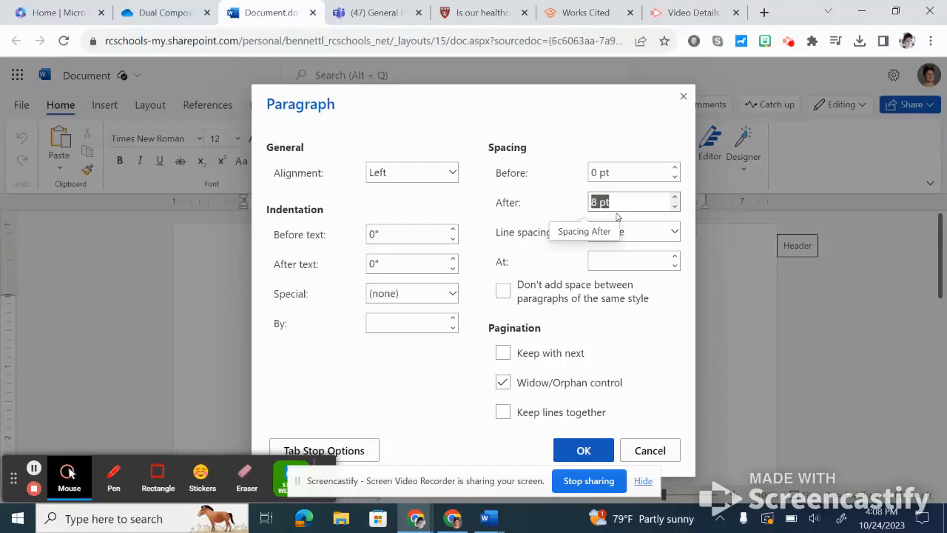
{"action": "type", "text": "0"}
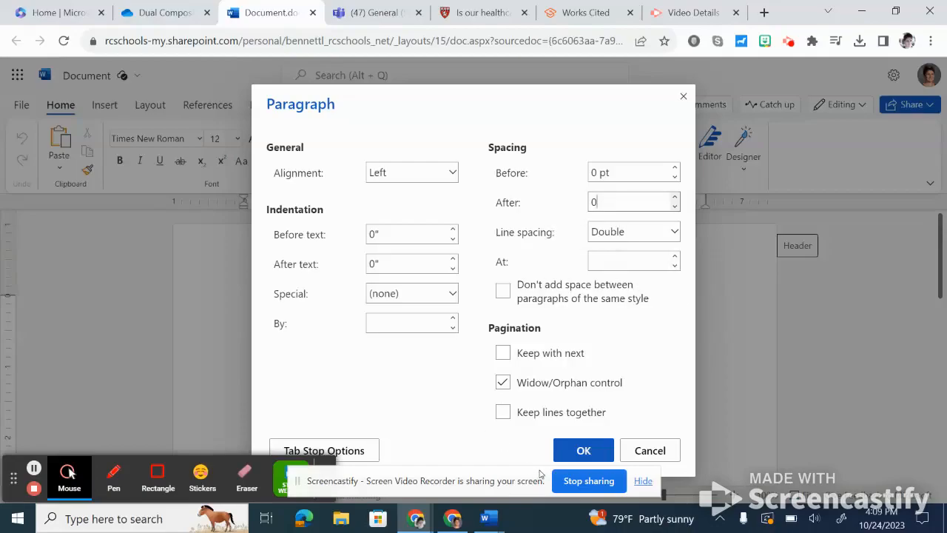
{"action": "left_click", "coordinate": [579, 451]}
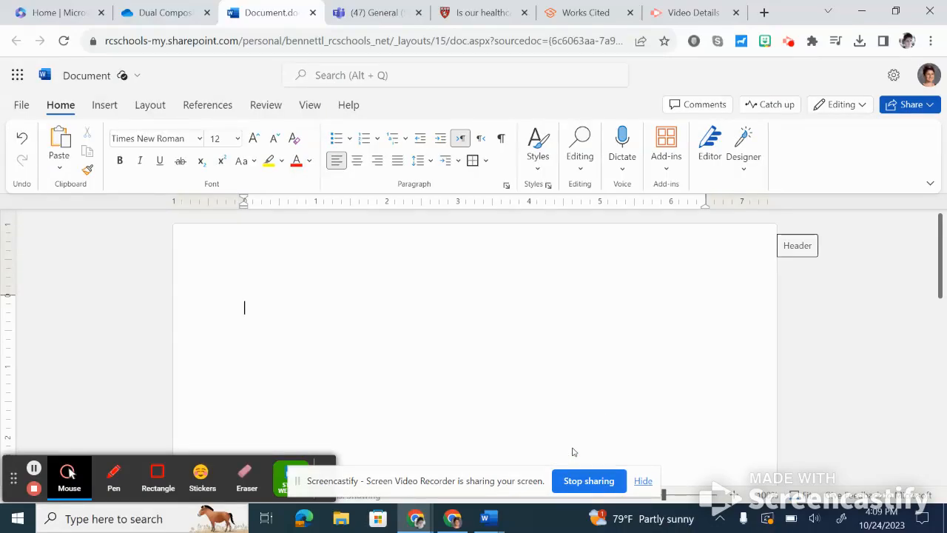
- Add a centered "Works Cited" heading and start a left-aligned line below it
{"action": "left_click", "coordinate": [358, 164]}
{"action": "left_click", "coordinate": [358, 165]}
{"action": "type", "text": "Wor"}
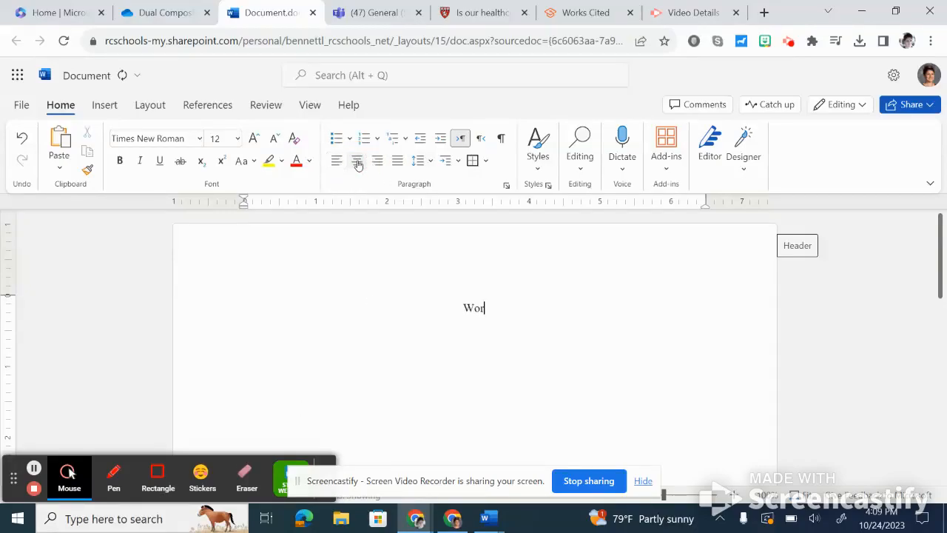
{"action": "type", "text": "ks Cited"}
{"action": "key", "text": "Return"}
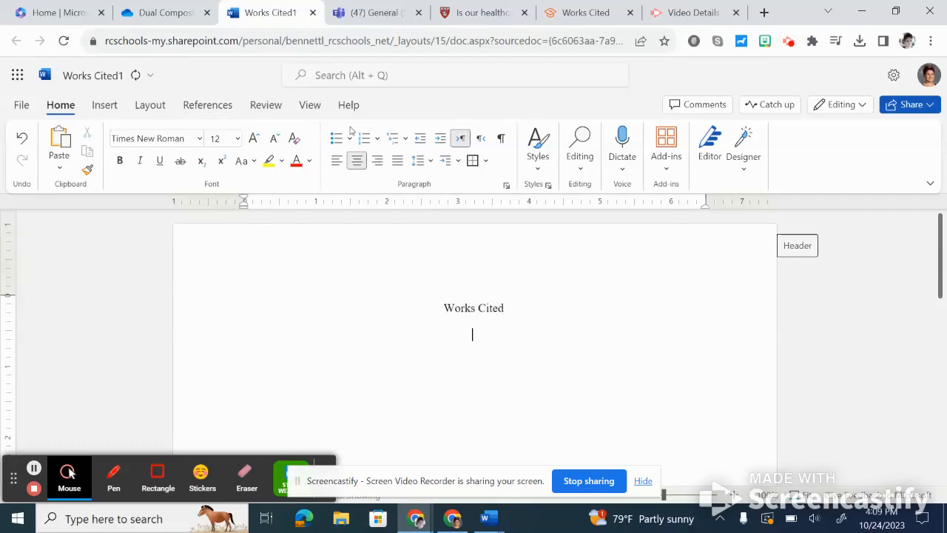
{"action": "left_click", "coordinate": [337, 160]}
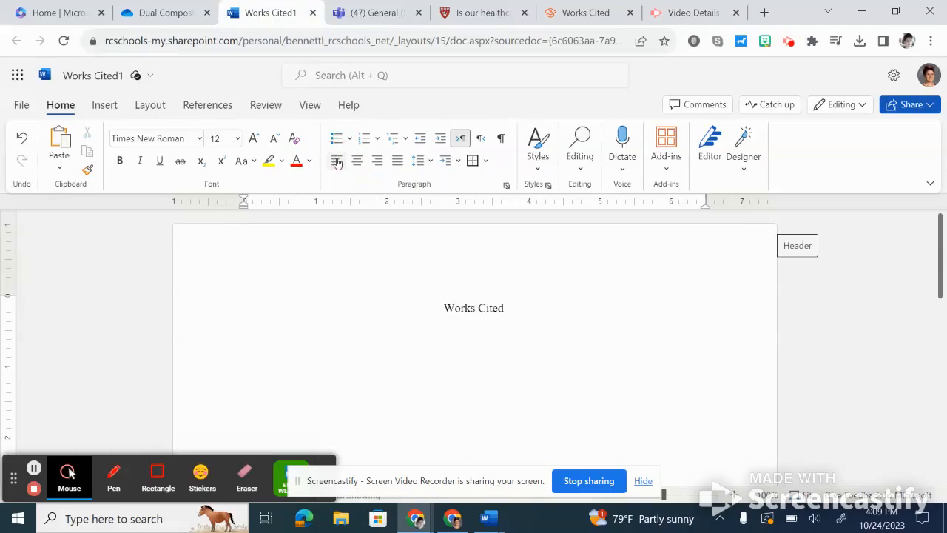
{"action": "scroll", "coordinate": [292, 295], "scroll_direction": "down", "scroll_amount": 1}
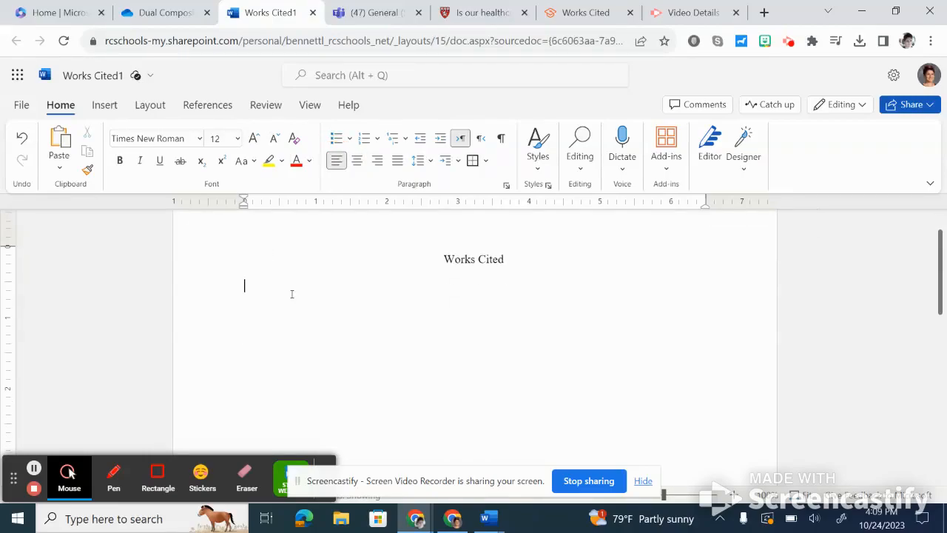
- Copy the full reference citation from the "Article: Healthcare Reform" page in the Teams Class Notebook into the Works Cited document, below the heading
{"action": "right_click", "coordinate": [383, 12]}
{"action": "left_click", "coordinate": [358, 13]}
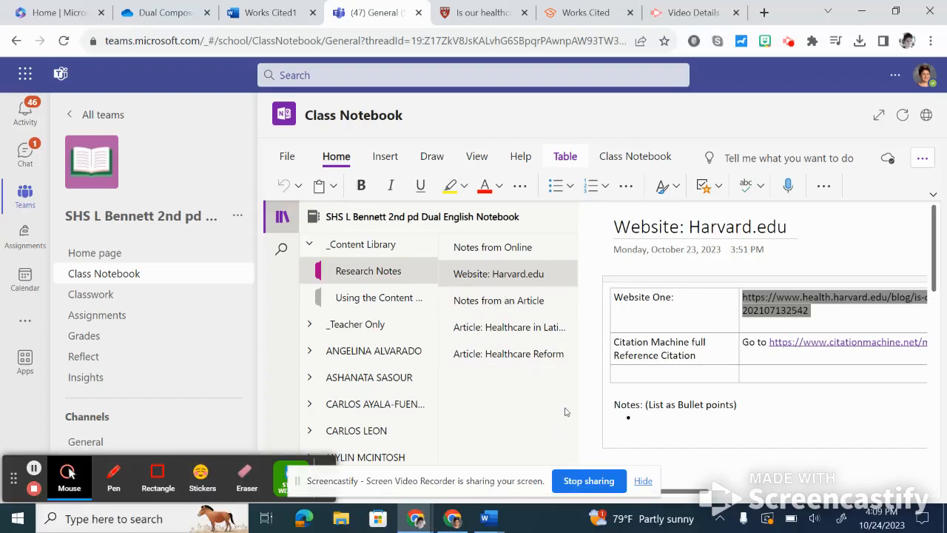
{"action": "left_click", "coordinate": [515, 363]}
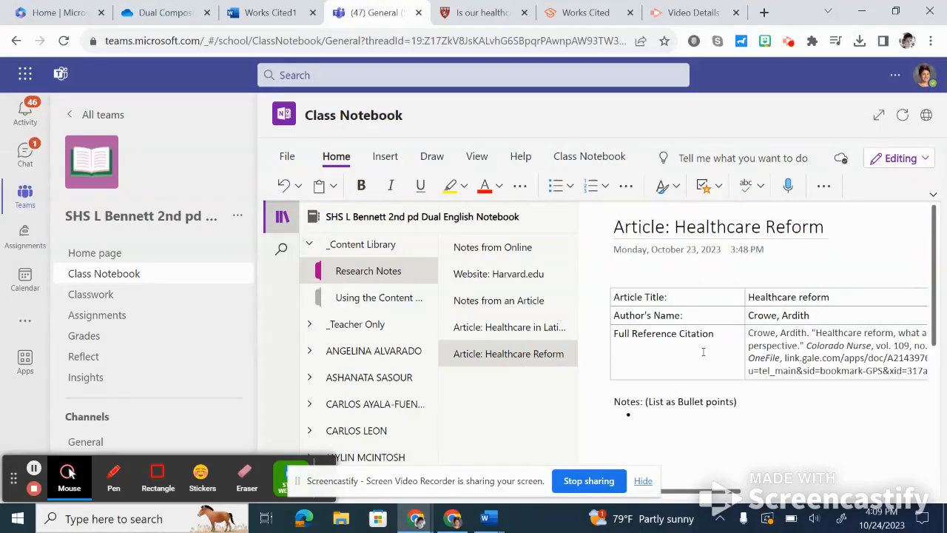
{"action": "left_click", "coordinate": [770, 452]}
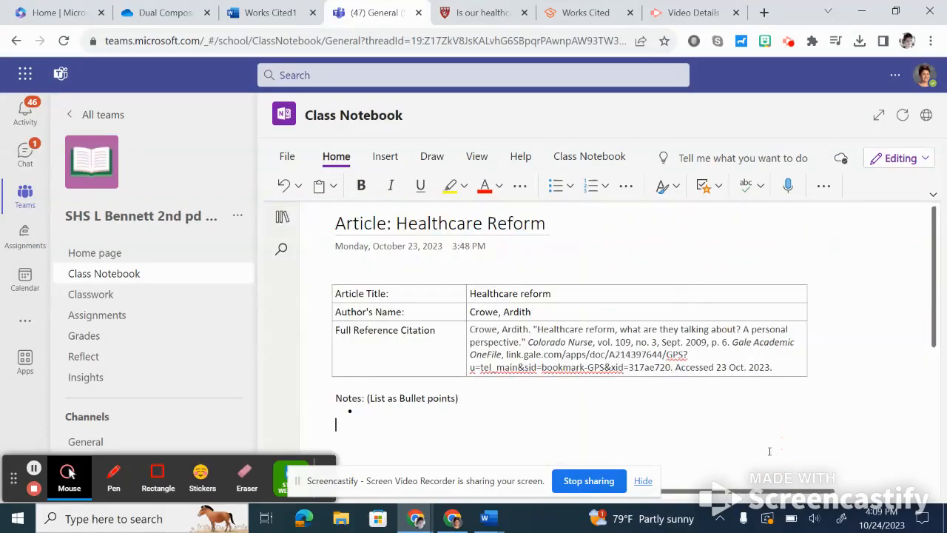
{"action": "left_click_drag", "start_coordinate": [777, 370], "coordinate": [467, 334]}
{"action": "key", "text": "ctrl+c"}
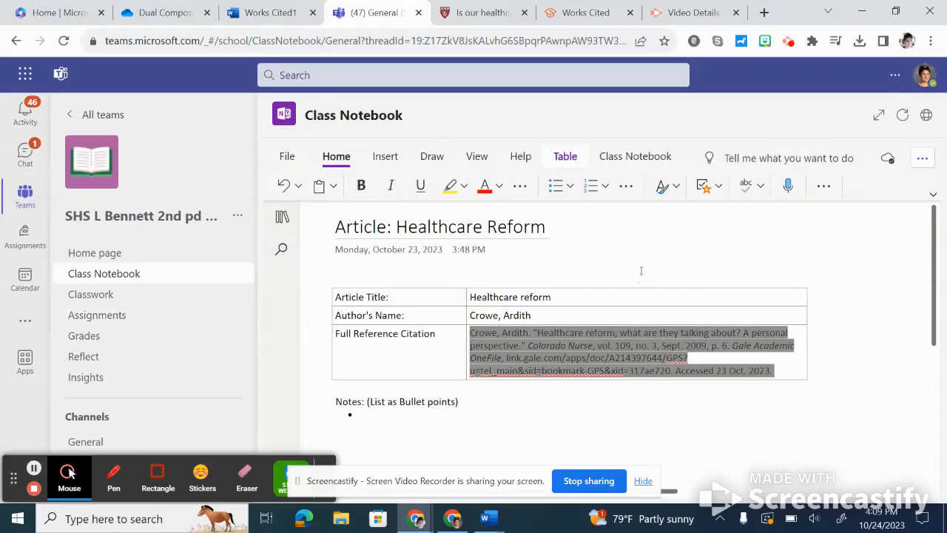
{"action": "left_click", "coordinate": [264, 7]}
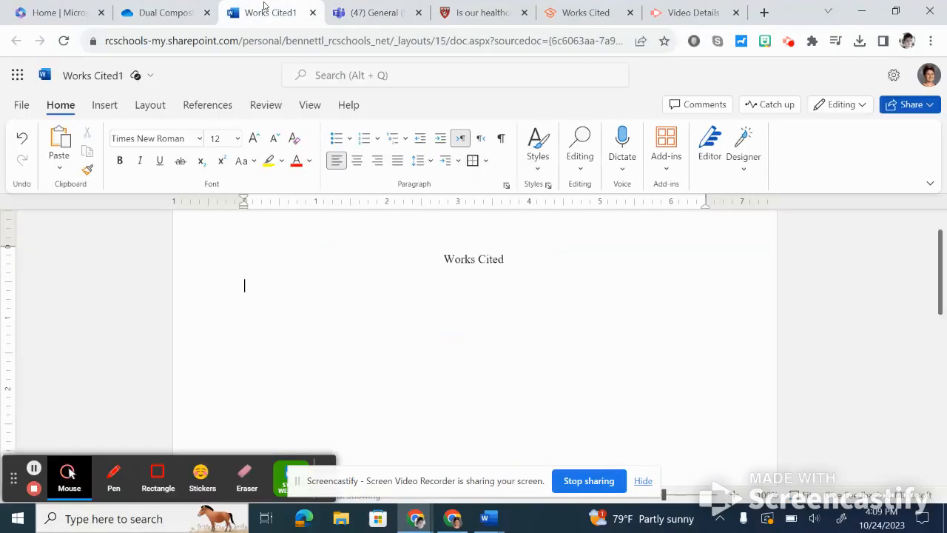
{"action": "key", "text": "ctrl+v"}
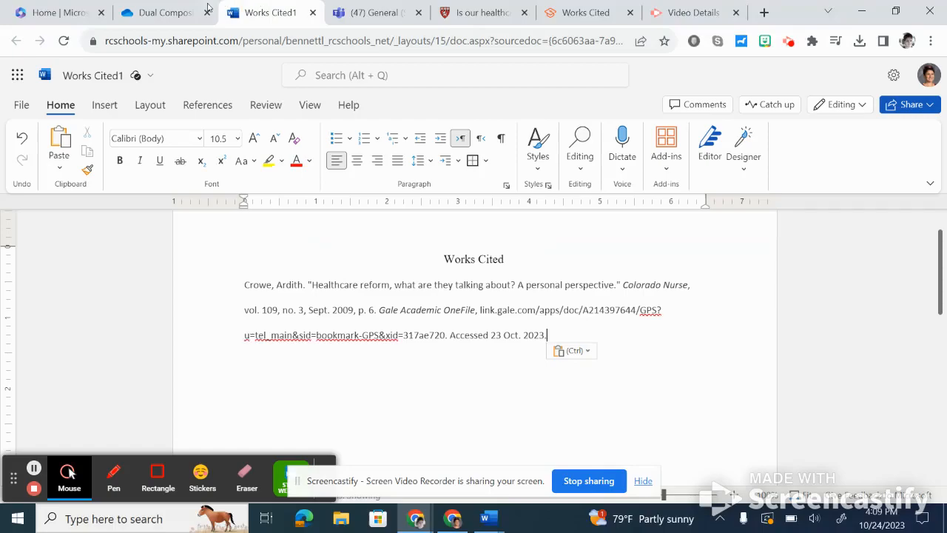
- Copy the full reference citation from the notebook's "Article: Healthcare in Latin America" page into the Works Cited document as the second entry, followed by a new line
{"action": "left_click", "coordinate": [372, 13]}
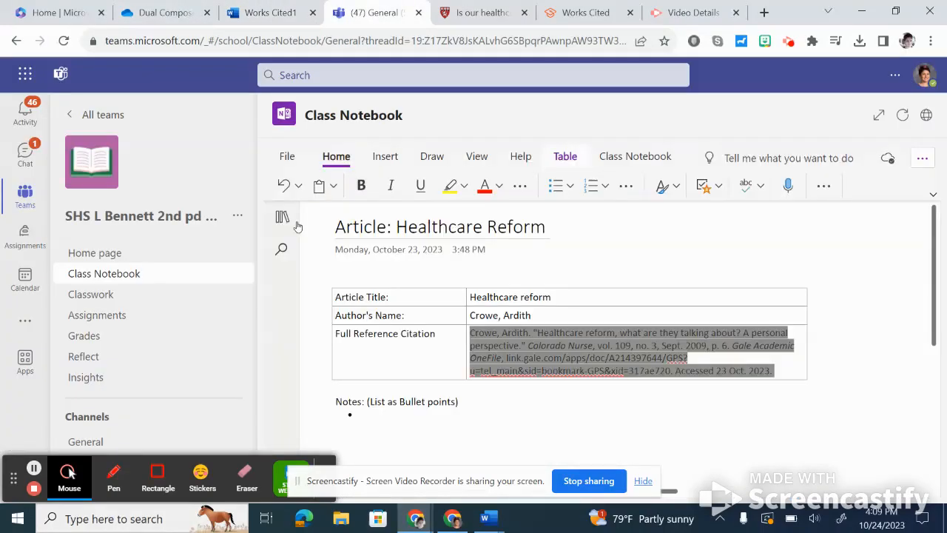
{"action": "left_click", "coordinate": [282, 216]}
{"action": "left_click", "coordinate": [513, 328]}
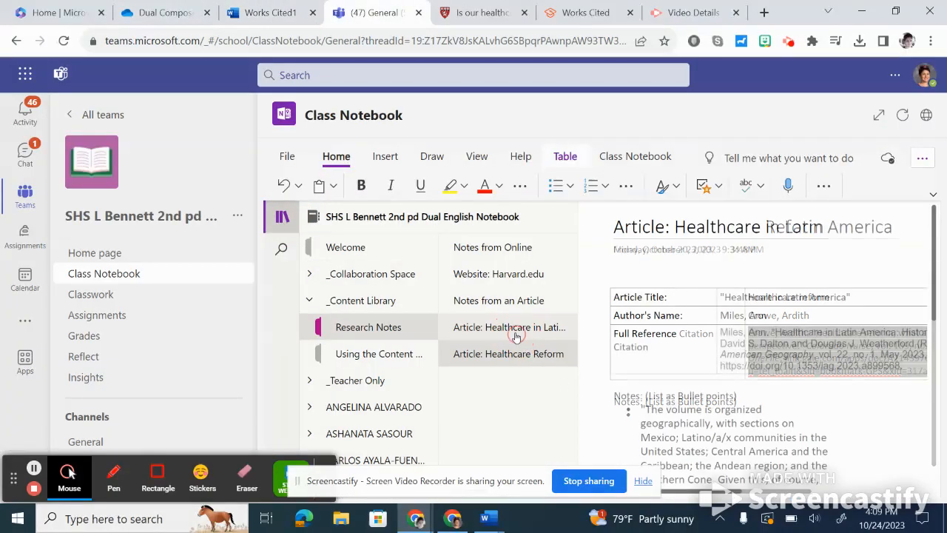
{"action": "left_click", "coordinate": [825, 413]}
{"action": "left_click_drag", "start_coordinate": [644, 366], "coordinate": [446, 331]}
{"action": "key", "text": "ctrl+c"}
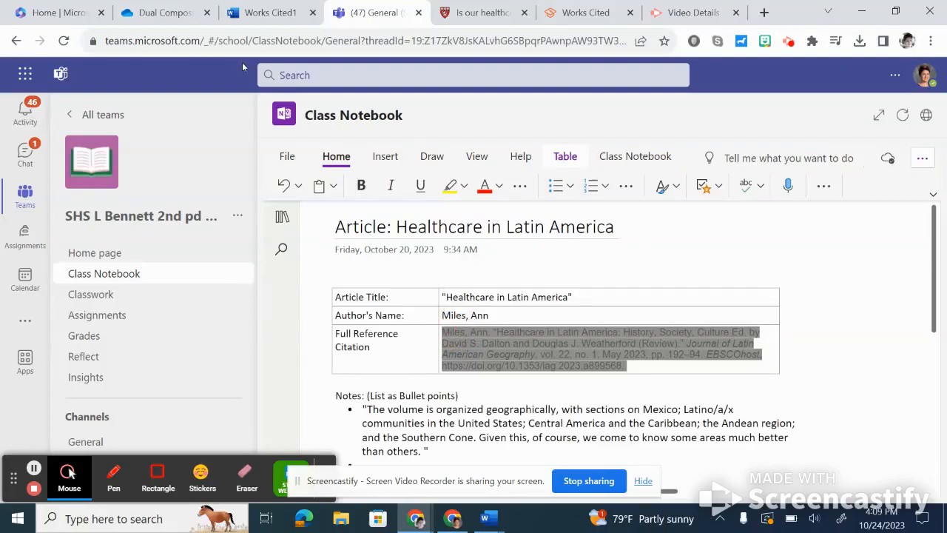
{"action": "left_click", "coordinate": [271, 14]}
{"action": "key", "text": "Return"}
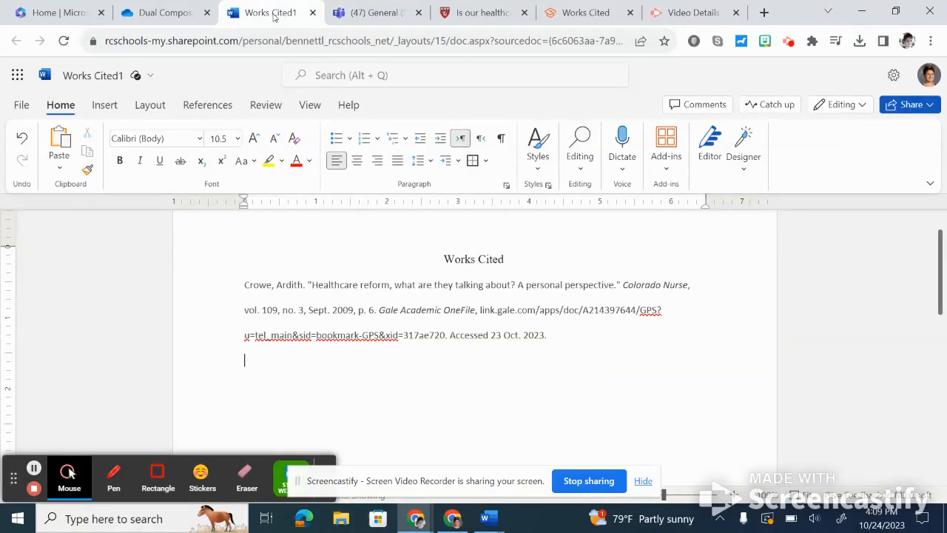
{"action": "key", "text": "ctrl+v"}
{"action": "key", "text": "Return"}
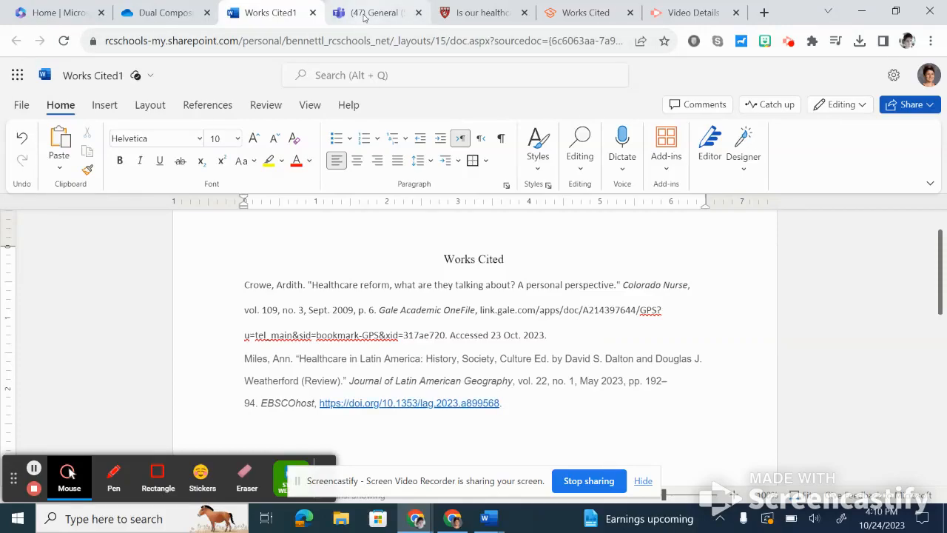
- Copy the Works Cited entry for "Is Our Healthcare System Broken?" from Scribbr into the Word document as the third entry
{"action": "left_click", "coordinate": [586, 13]}
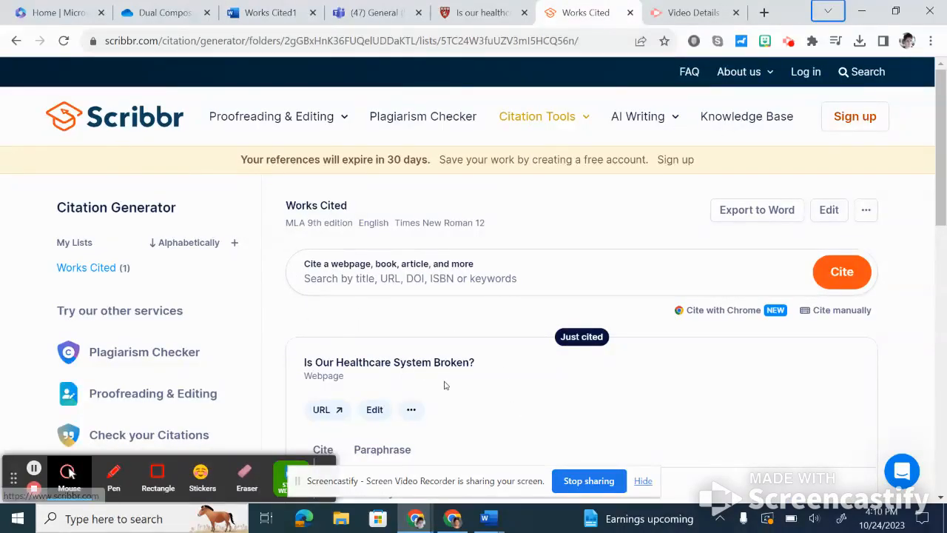
{"action": "scroll", "coordinate": [445, 384], "scroll_direction": "down", "scroll_amount": 3}
{"action": "left_click_drag", "start_coordinate": [598, 328], "coordinate": [302, 308]}
{"action": "key", "text": "ctrl+c"}
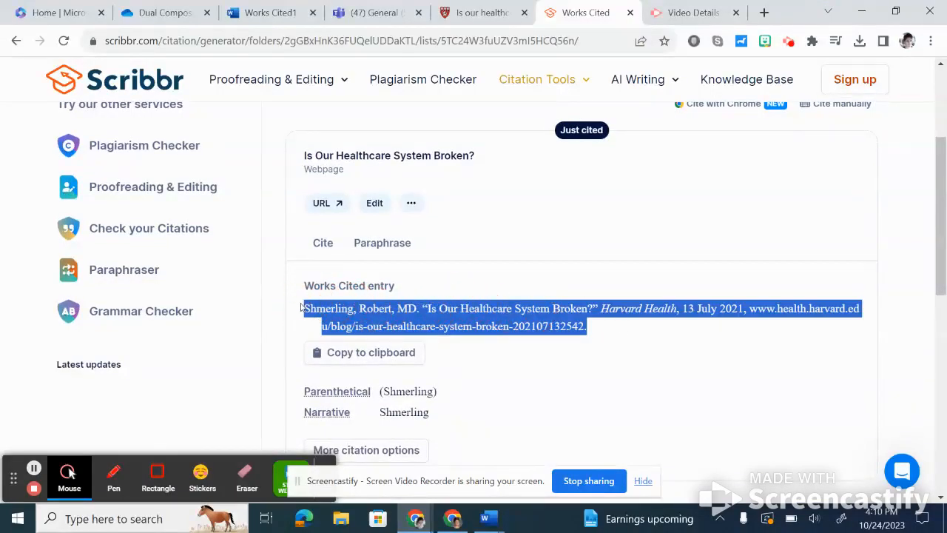
{"action": "left_click", "coordinate": [268, 9]}
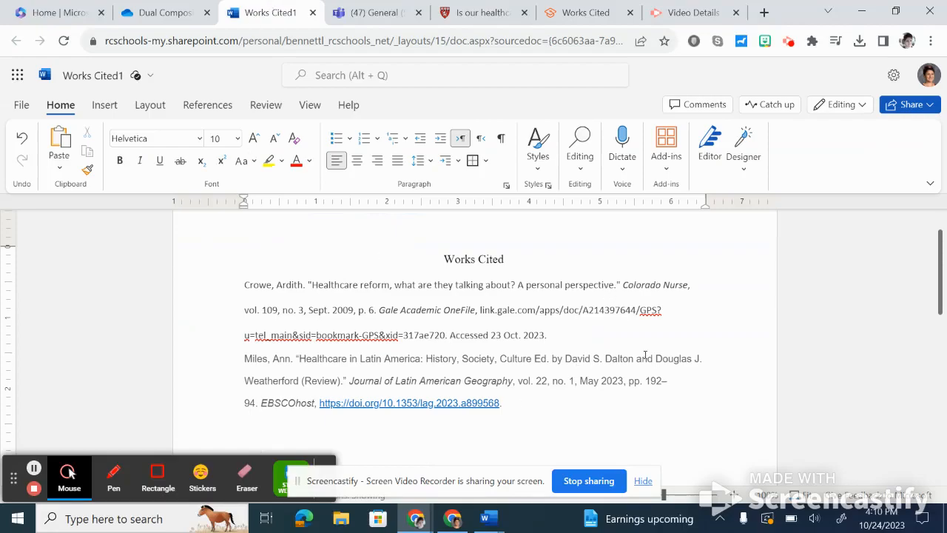
{"action": "key", "text": "ctrl+v"}
- Format all three citation entries in Times New Roman, size 12
{"action": "scroll", "coordinate": [681, 403], "scroll_direction": "down", "scroll_amount": 2}
{"action": "scroll", "coordinate": [681, 404], "scroll_direction": "up", "scroll_amount": 1}
{"action": "scroll", "coordinate": [682, 403], "scroll_direction": "down", "scroll_amount": 1}
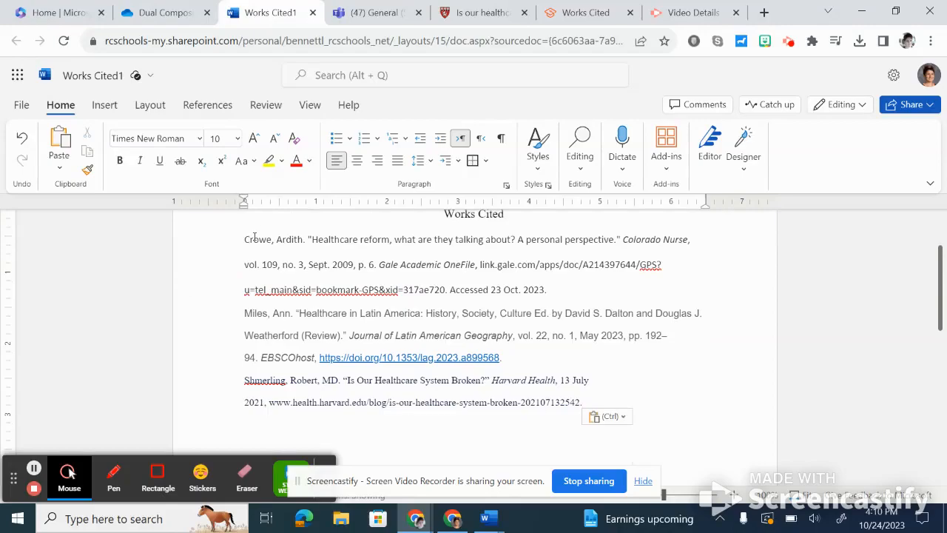
{"action": "left_click_drag", "start_coordinate": [245, 238], "coordinate": [584, 419]}
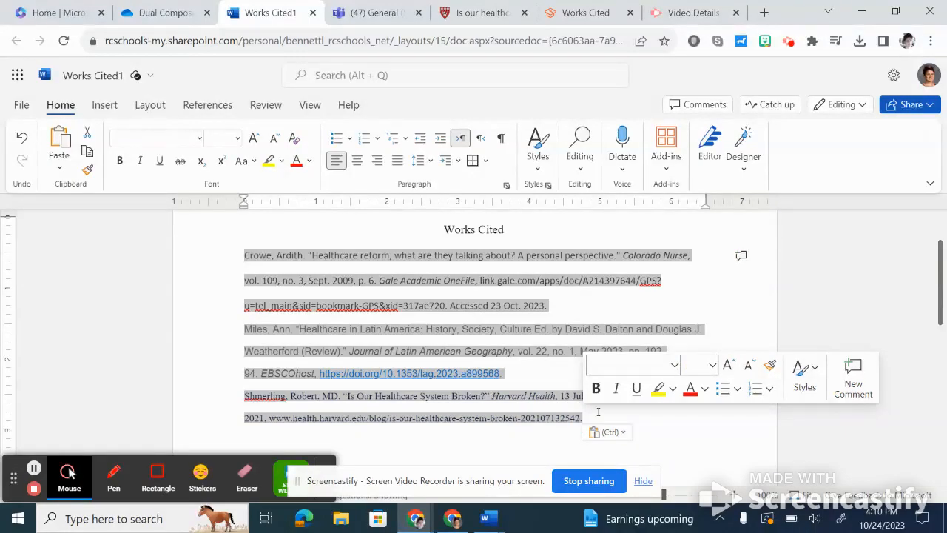
{"action": "left_click", "coordinate": [674, 364]}
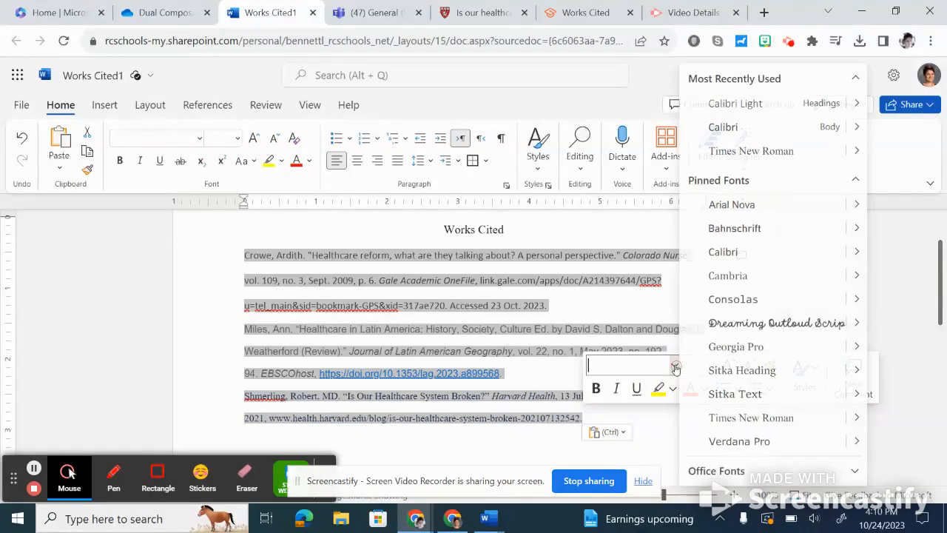
{"action": "left_click", "coordinate": [739, 152]}
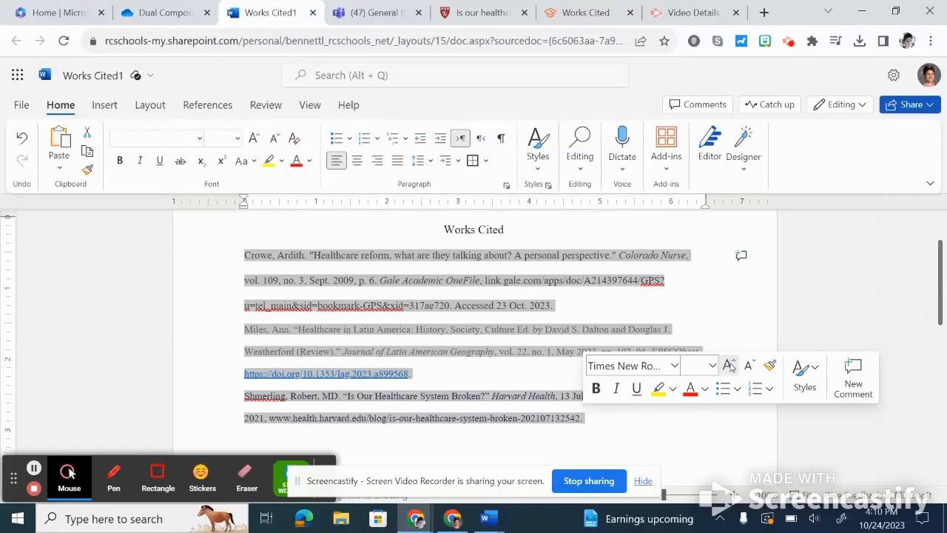
{"action": "left_click", "coordinate": [729, 365]}
{"action": "left_click", "coordinate": [729, 364]}
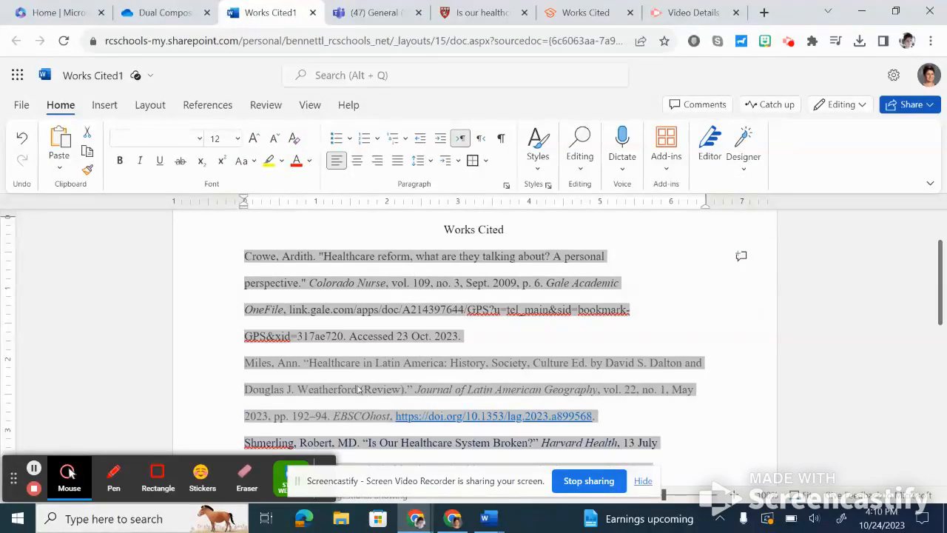
- Set the font color of all three citations to Automatic and apply a hanging indent to them
{"action": "left_click", "coordinate": [310, 163]}
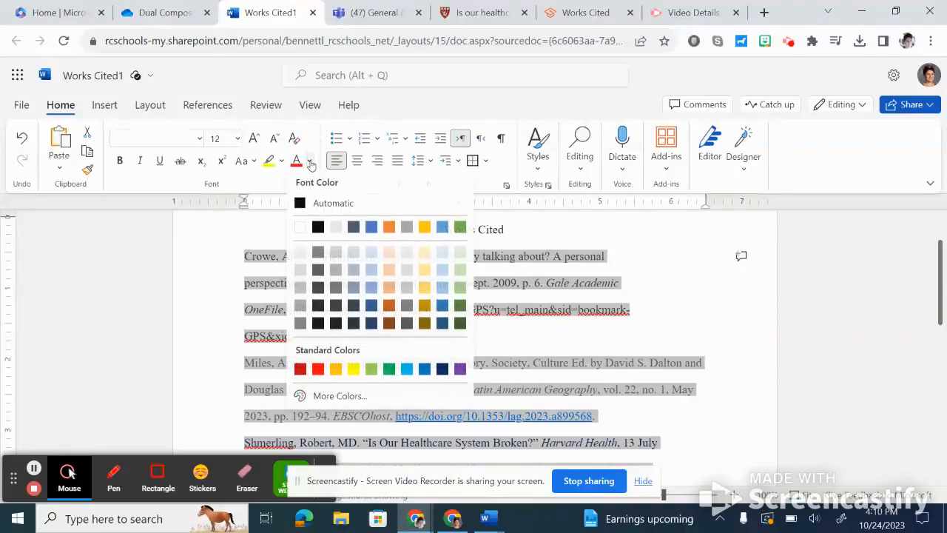
{"action": "left_click", "coordinate": [315, 204]}
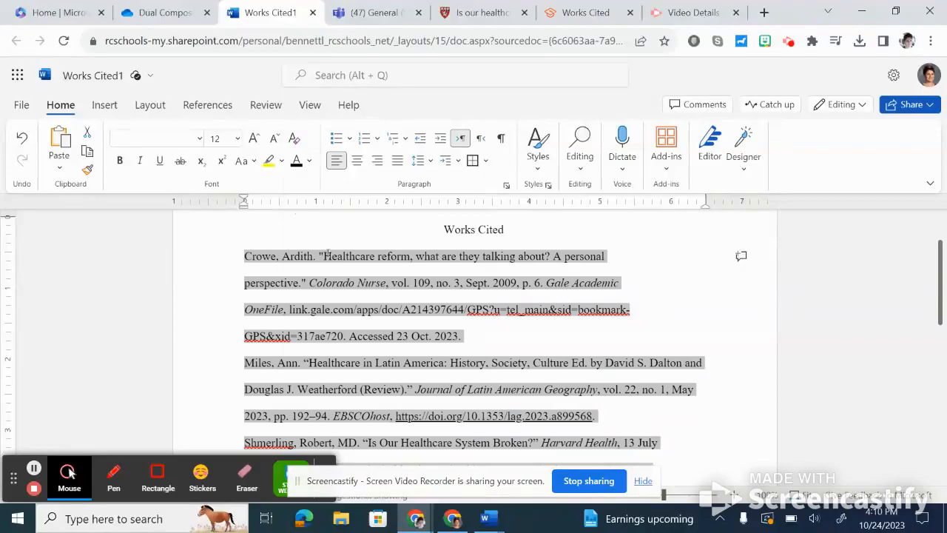
{"action": "left_click", "coordinate": [507, 184]}
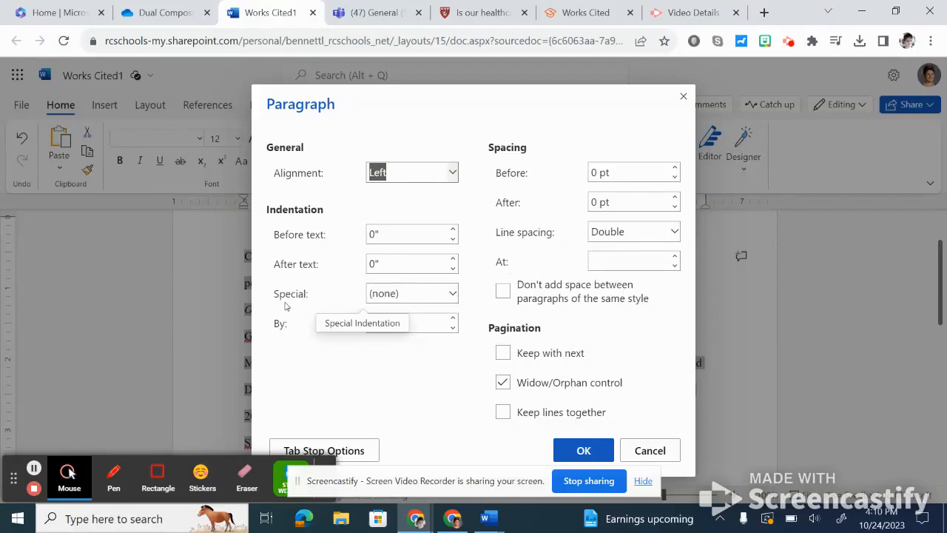
{"action": "left_click", "coordinate": [393, 293]}
{"action": "left_click", "coordinate": [399, 364]}
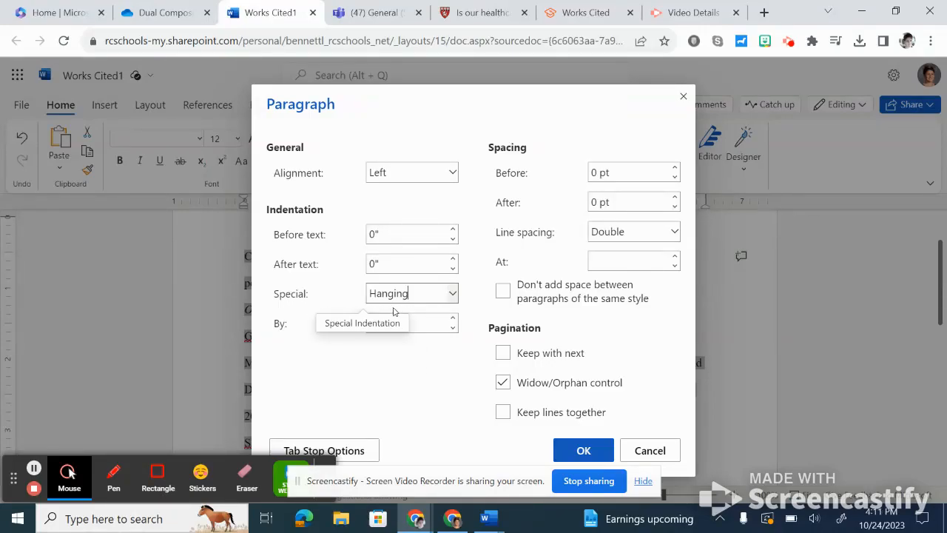
{"action": "left_click", "coordinate": [575, 451]}
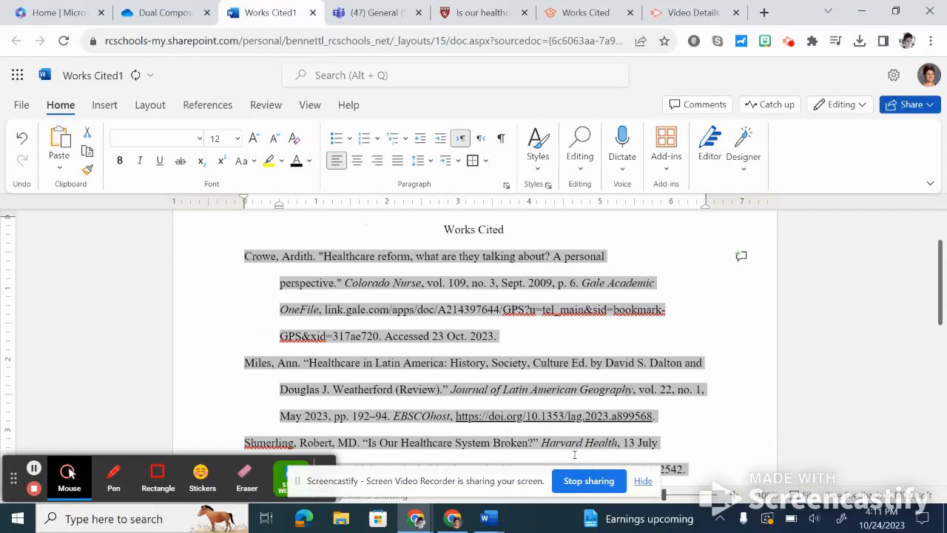
{"action": "left_click", "coordinate": [723, 355]}
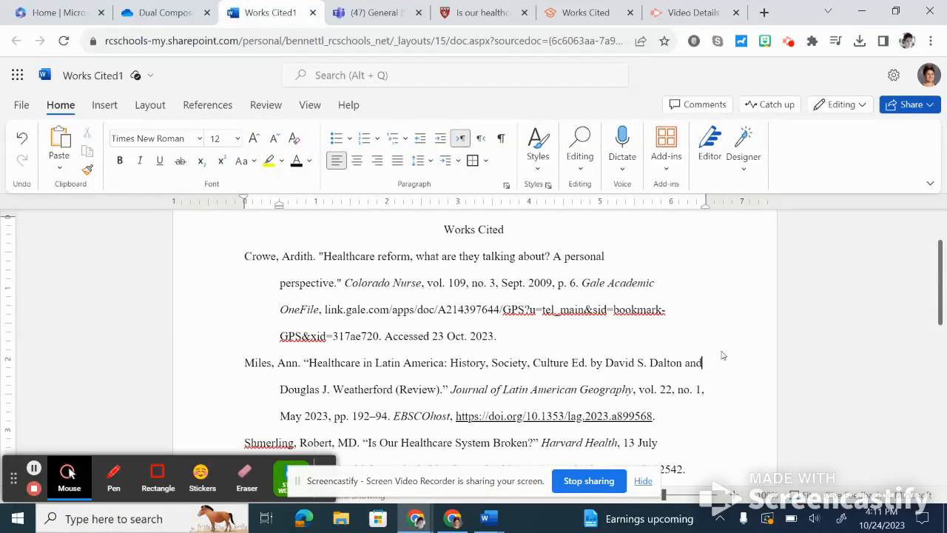
- Capitalize "Reform" and "What" in the article title of the first citation
{"action": "left_click", "coordinate": [378, 255]}
{"action": "key", "text": "Delete"}
{"action": "type", "text": "R"}
{"action": "left_click", "coordinate": [428, 256]}
{"action": "key", "text": "Return"}
{"action": "type", "text": "W"}
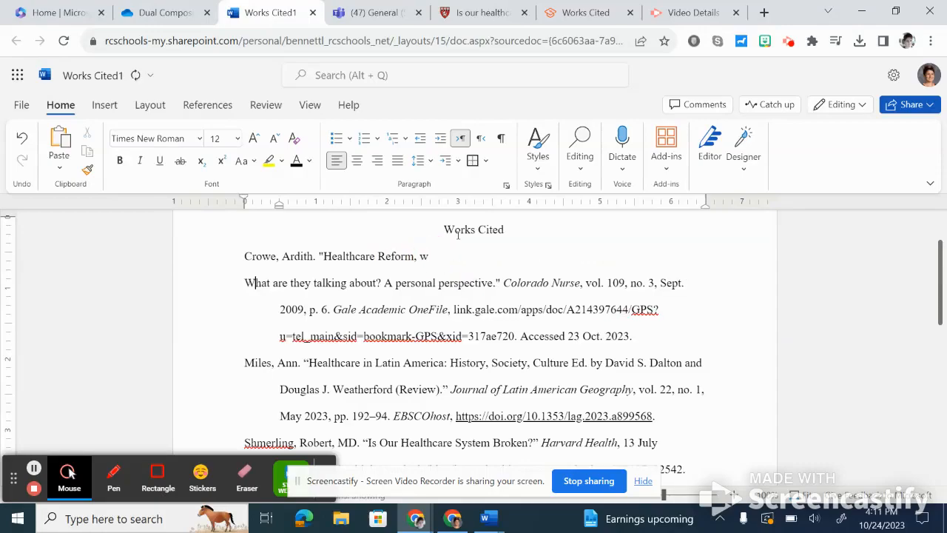
{"action": "key", "text": "BackSpace"}
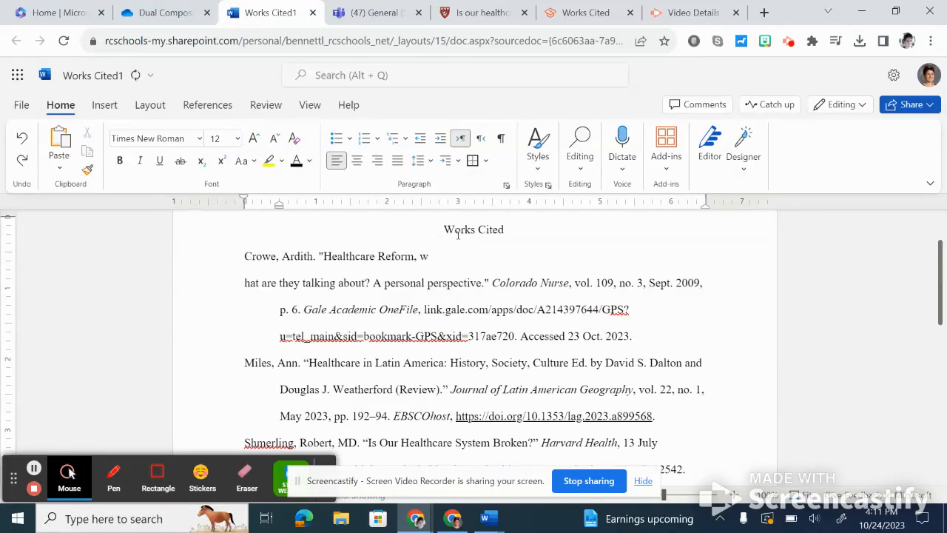
{"action": "key", "text": "BackSpace"}
{"action": "key", "text": "BackSpace"}
{"action": "key", "text": "BackSpace"}
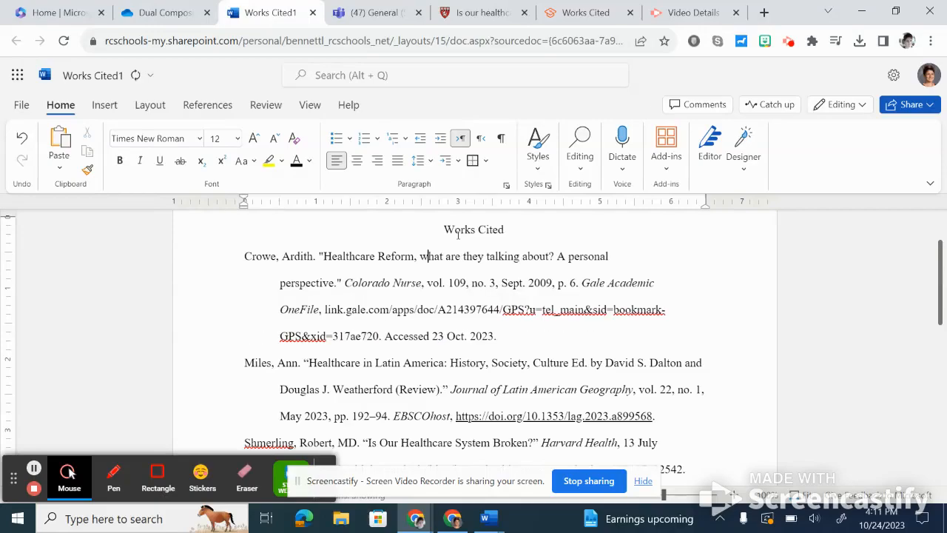
{"action": "type", "text": "W"}
{"action": "left_click", "coordinate": [454, 231]}
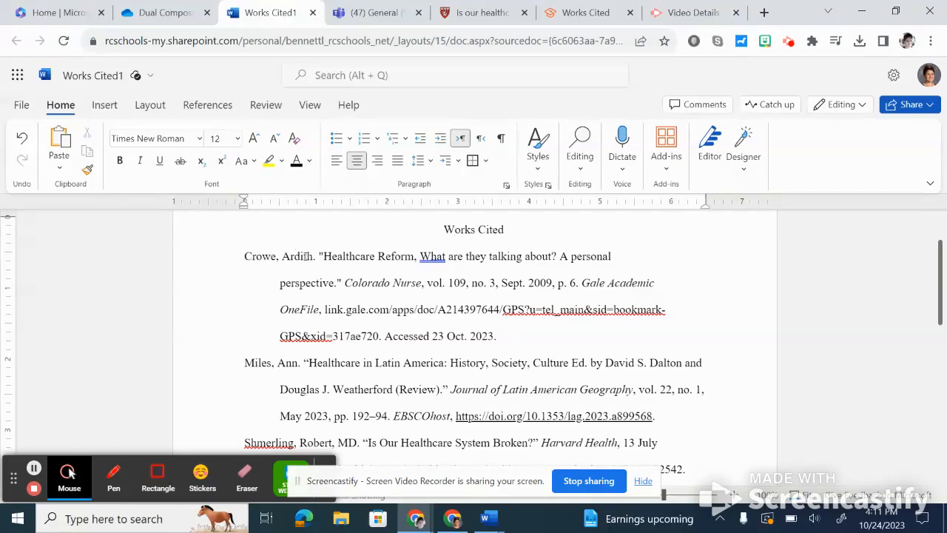
- Copy the entire first citation, delete it, and paste it back directly below the Works Cited heading
{"action": "scroll", "coordinate": [247, 377], "scroll_direction": "down", "scroll_amount": 2}
{"action": "scroll", "coordinate": [244, 388], "scroll_direction": "up", "scroll_amount": 2}
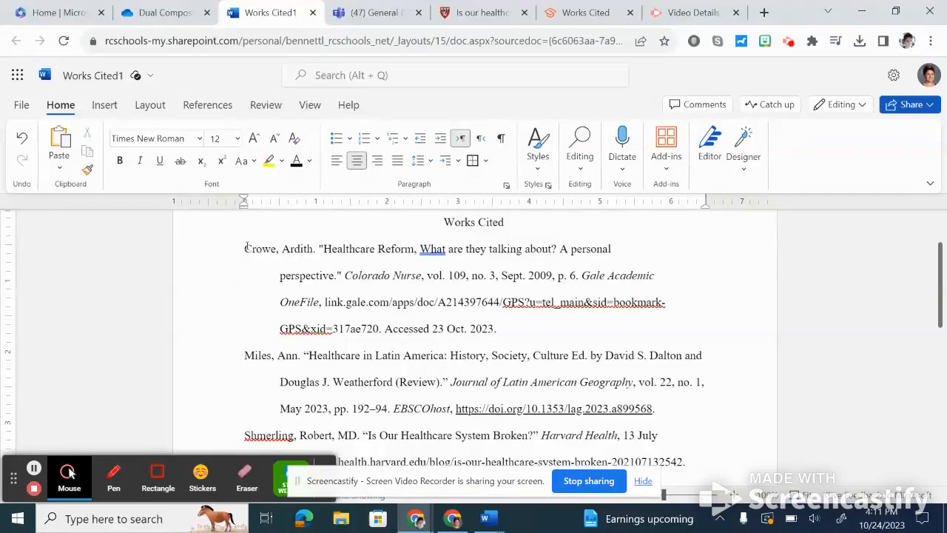
{"action": "left_click_drag", "start_coordinate": [245, 249], "coordinate": [497, 403]}
{"action": "key", "text": "ctrl+c"}
{"action": "left_click", "coordinate": [250, 335]}
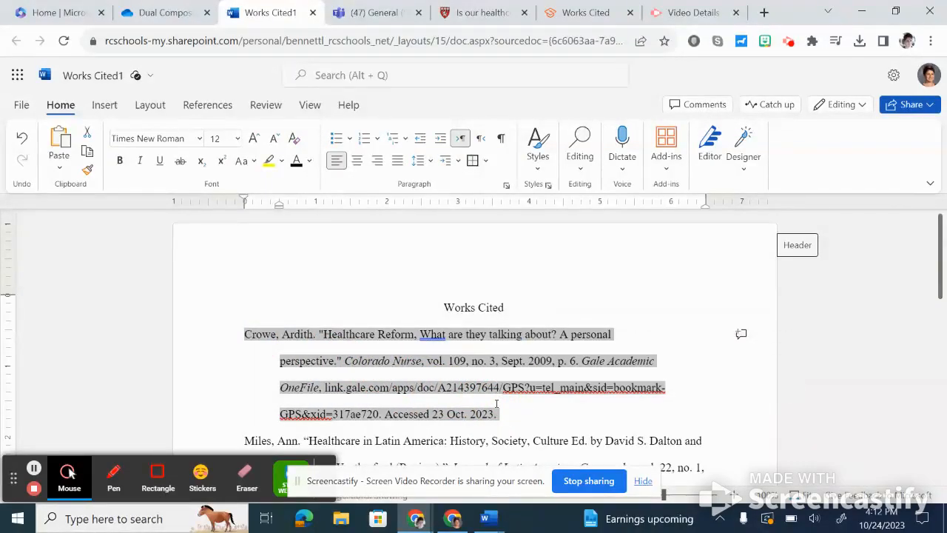
{"action": "key", "text": "Delete"}
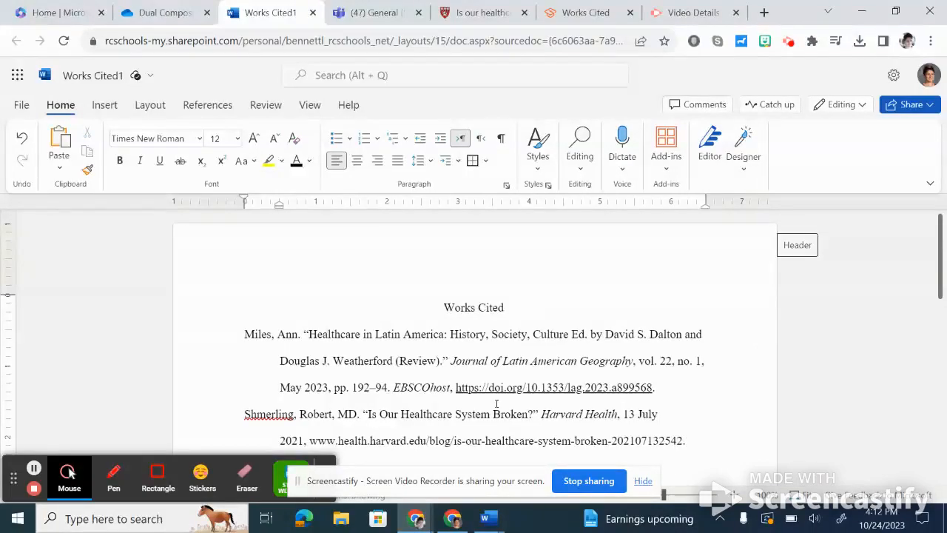
{"action": "key", "text": "ctrl+v"}
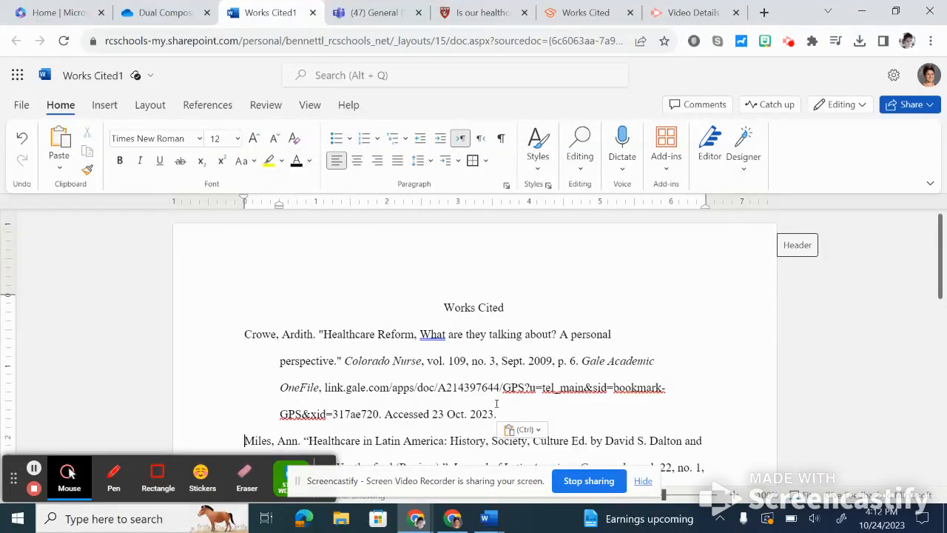
- Capitalize "They", "Talking" and "About" in the article title of the first citation
{"action": "left_click", "coordinate": [466, 333]}
{"action": "type", "text": "T"}
{"action": "key", "text": "Delete"}
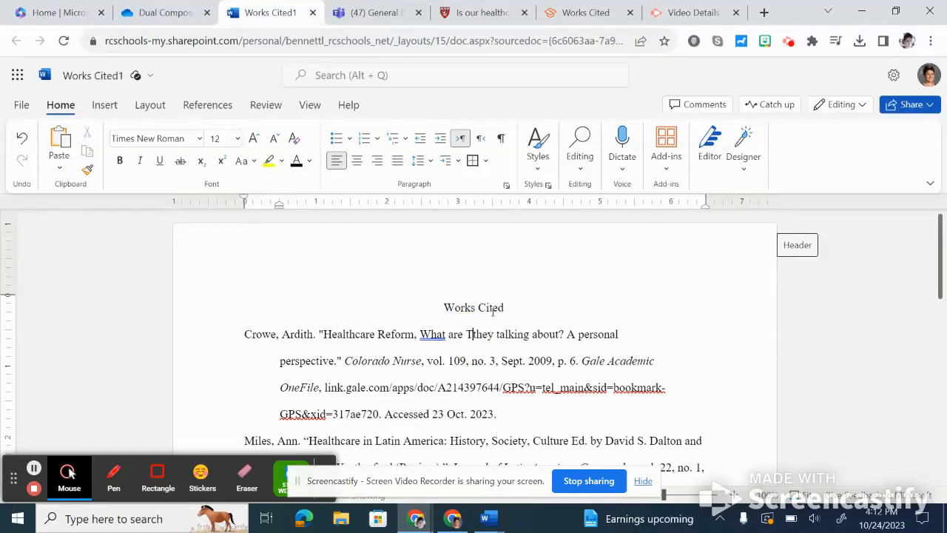
{"action": "key", "text": "ctrl+Right"}
{"action": "type", "text": "T"}
{"action": "key", "text": "Delete"}
{"action": "left_click", "coordinate": [533, 334]}
{"action": "key", "text": "Delete"}
{"action": "type", "text": "A"}
{"action": "key", "text": "Right"}
{"action": "key", "text": "Right"}
{"action": "key", "text": "Right"}
{"action": "key", "text": "Right"}
{"action": "key", "text": "Right"}
{"action": "key", "text": "Right"}
{"action": "key", "text": "Right"}
{"action": "key", "text": "Right"}
{"action": "key", "text": "Right"}
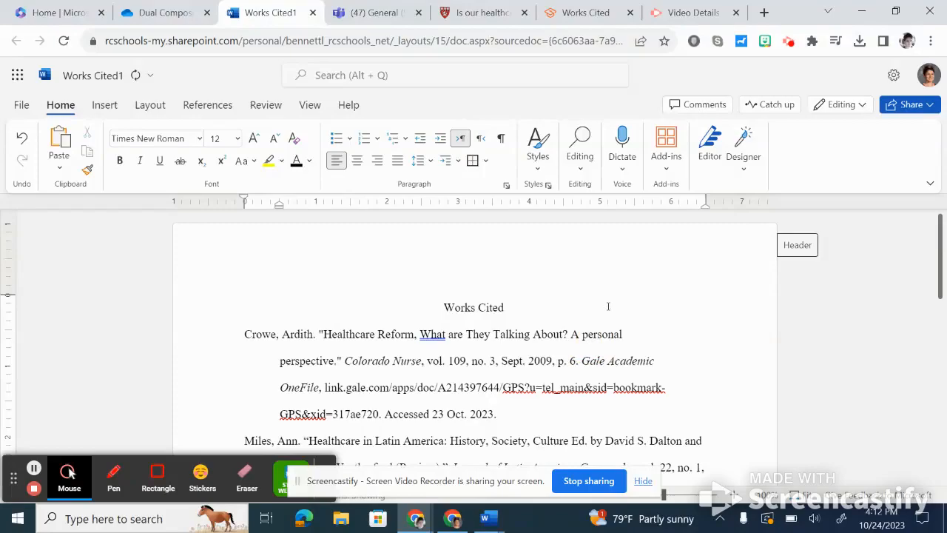
{"action": "left_click", "coordinate": [606, 307], "text": "shift"}
{"action": "type", "text": "P"}
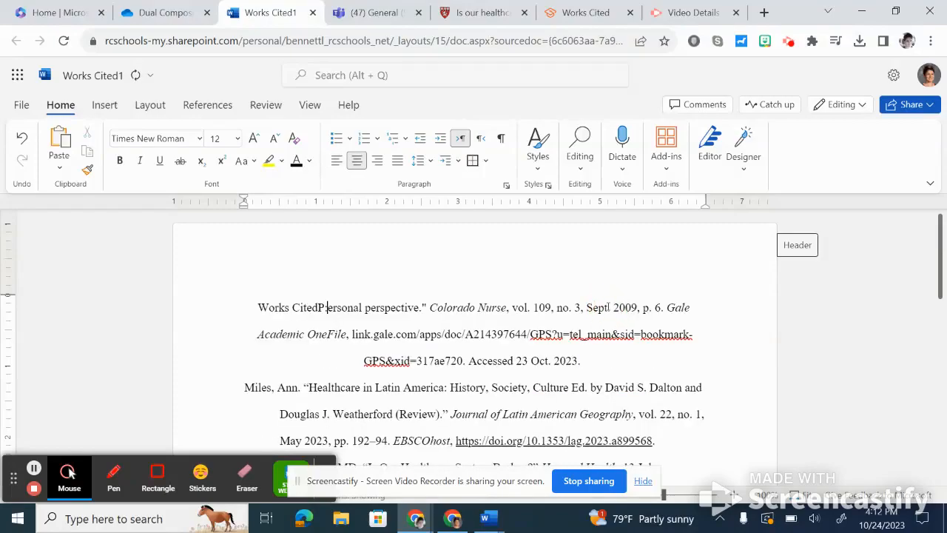
{"action": "key", "text": "ctrl+z"}
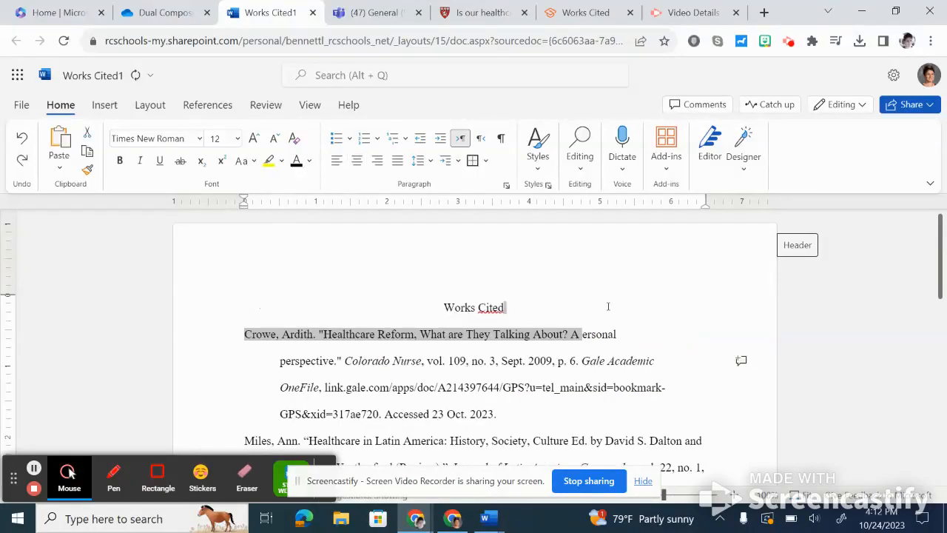
- Capitalize "Personal" and "Perspective" at the end of the first citation's article title
{"action": "key", "text": "Right"}
{"action": "type", "text": "P"}
{"action": "left_click", "coordinate": [283, 360]}
{"action": "type", "text": "P"}
{"action": "key", "text": "Delete"}
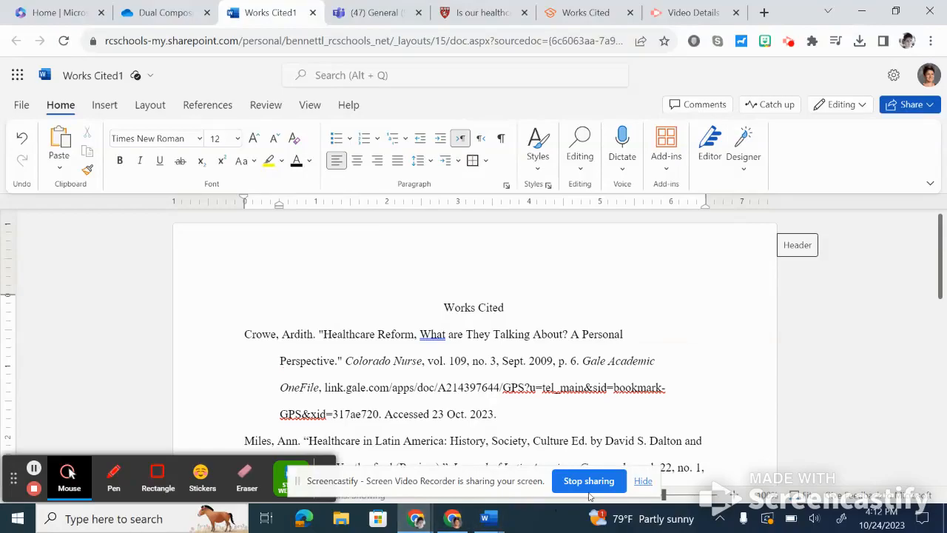
{"action": "scroll", "coordinate": [593, 414], "scroll_direction": "down", "scroll_amount": 1}
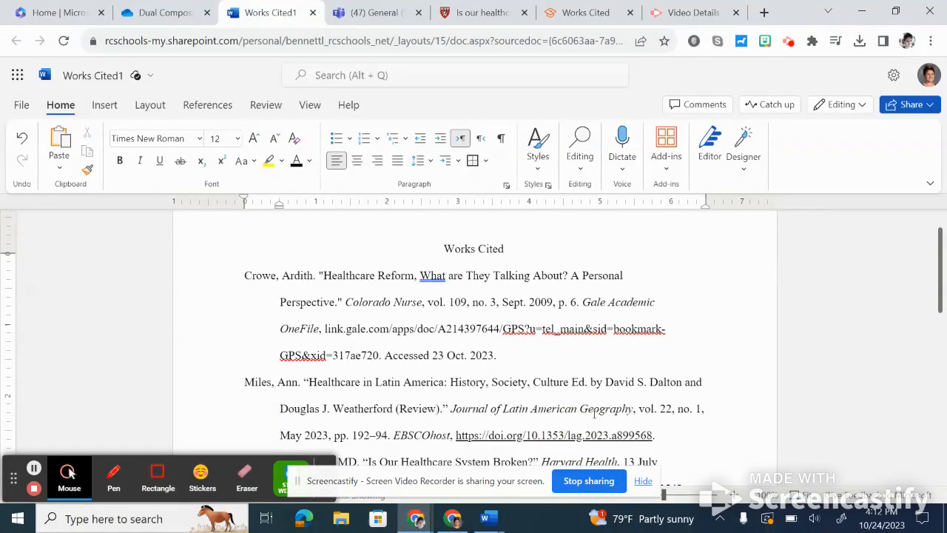